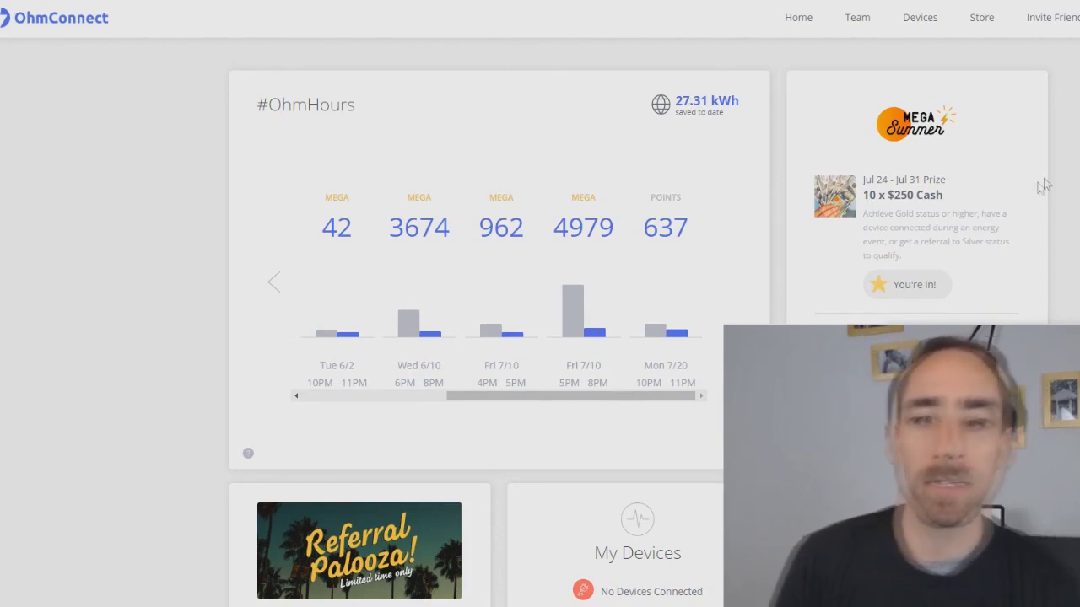
# Step: Scroll to My Devices and start connecting a new device
pyautogui.scroll(-2, 1043, 186)
pyautogui.scroll(-2, 1043, 185)
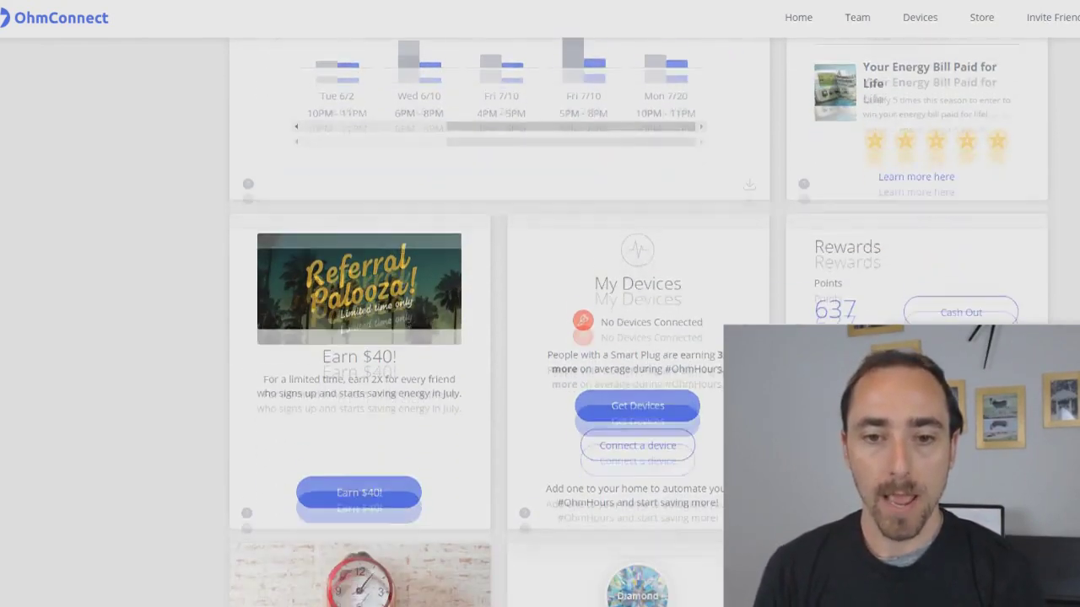
pyautogui.scroll(-1, 663, 271)
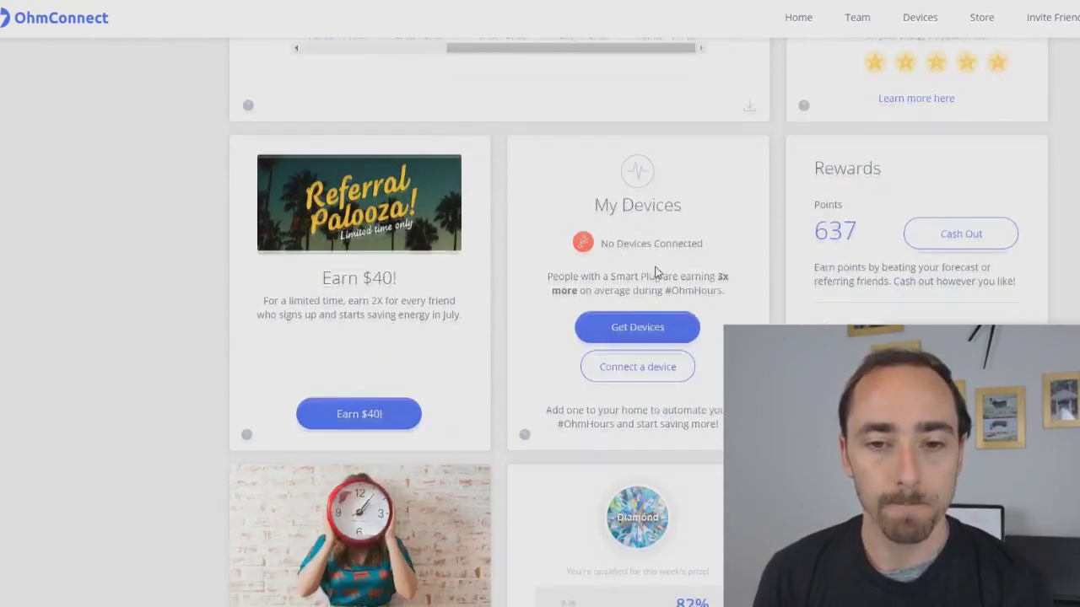
pyautogui.click(637, 367)
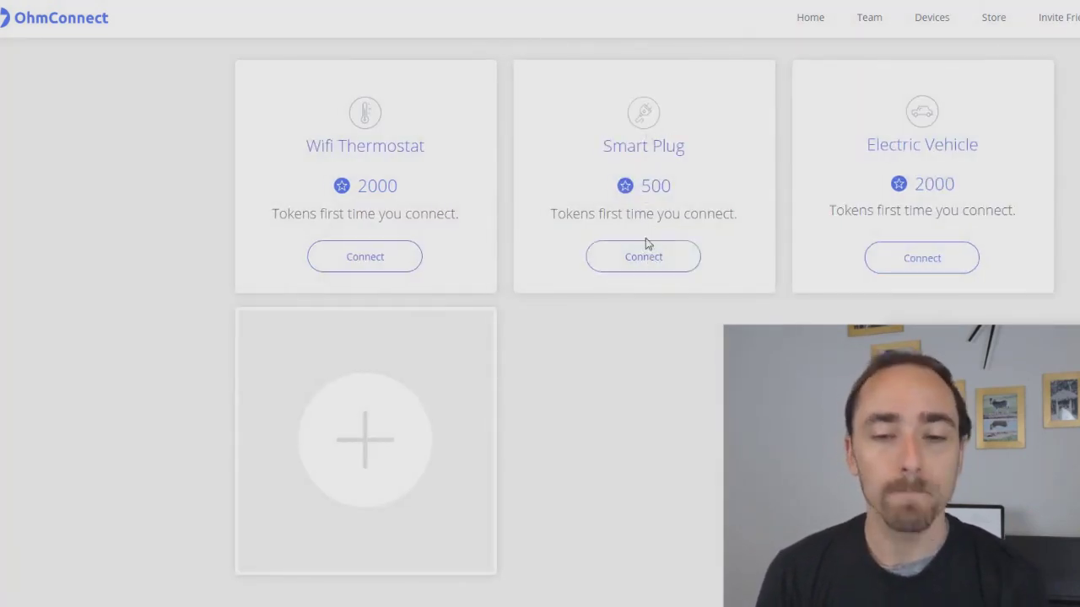
# Step: Choose Smart Plug with brand TP-Link and begin linking the Kasa account
pyautogui.click(646, 258)
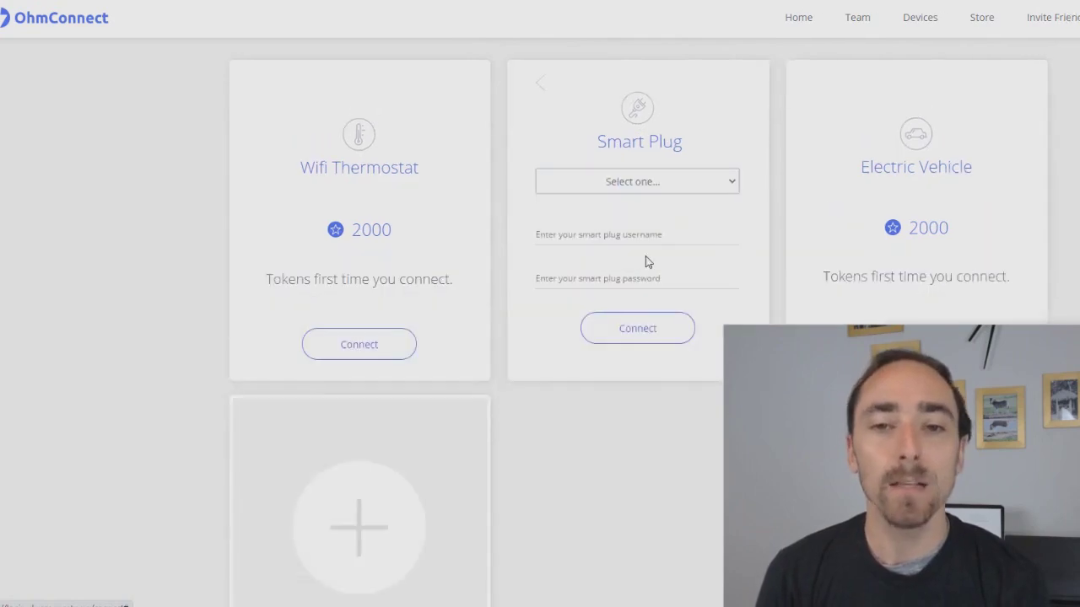
pyautogui.click(683, 184)
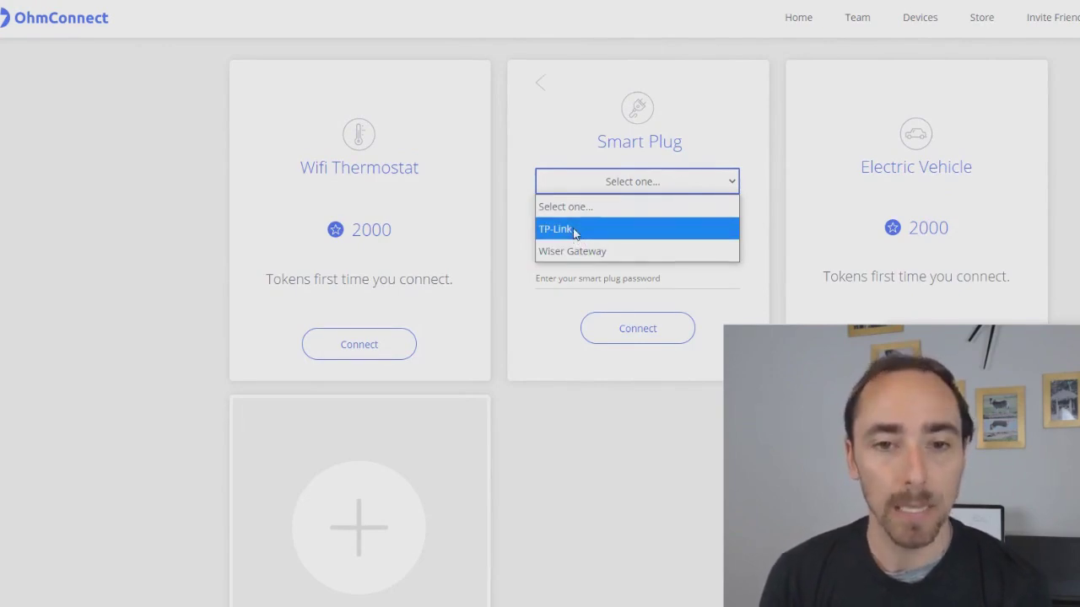
pyautogui.click(574, 233)
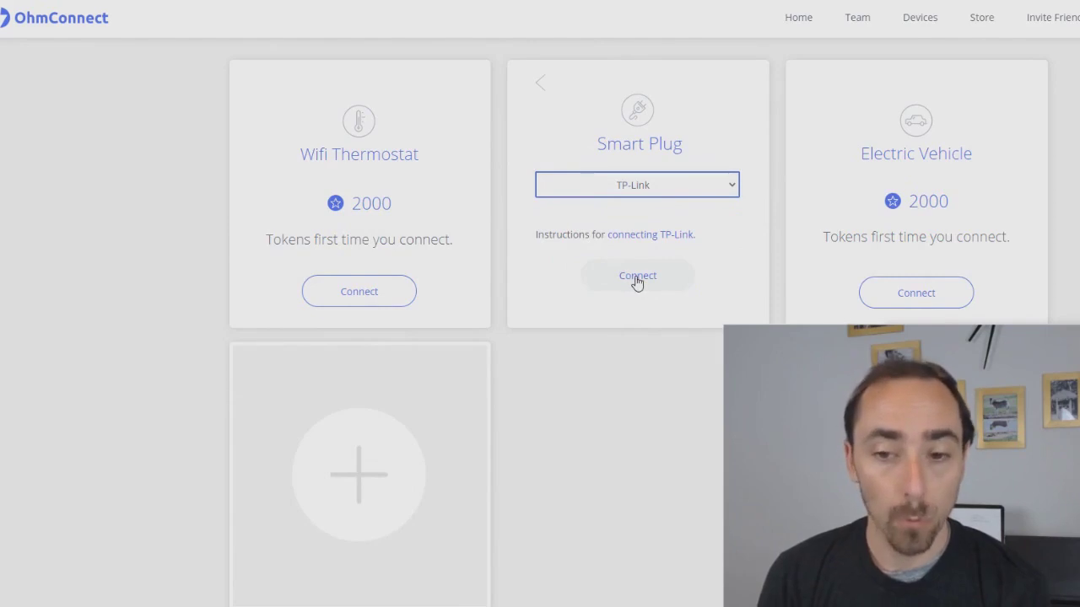
pyautogui.click(637, 278)
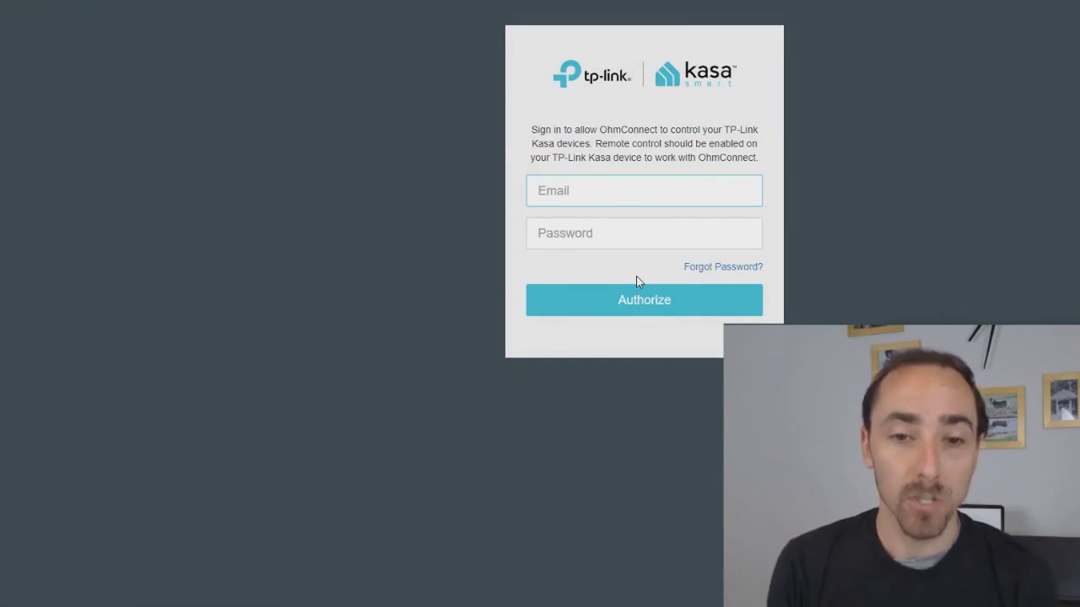
# Step: Enter the Kasa account e-mail and password and authorize OhmConnect
pyautogui.hotkey('ctrl', 'v')
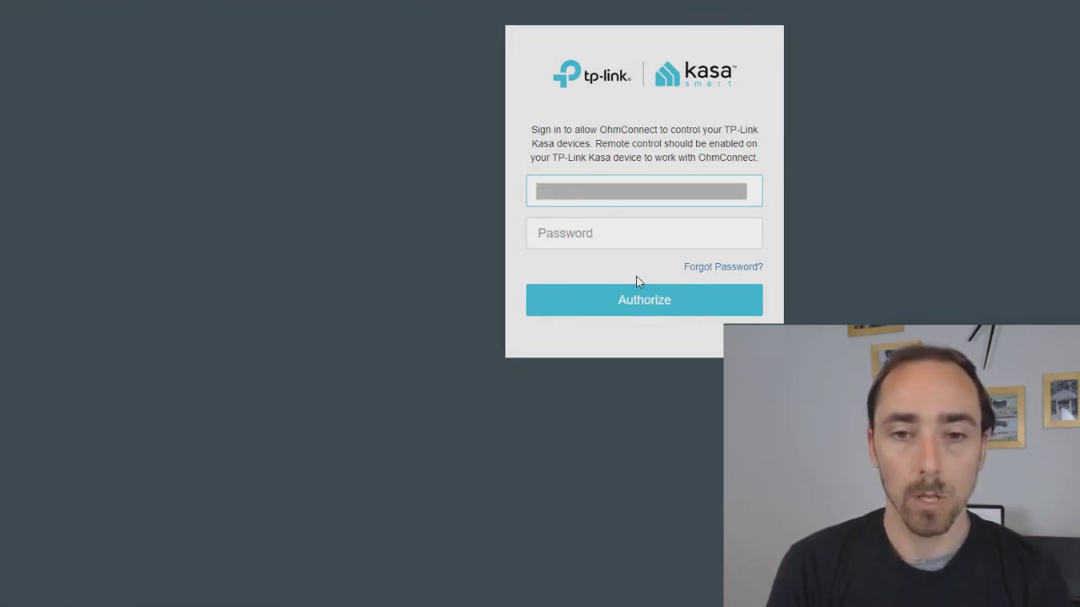
pyautogui.press('Tab')
pyautogui.write('********')
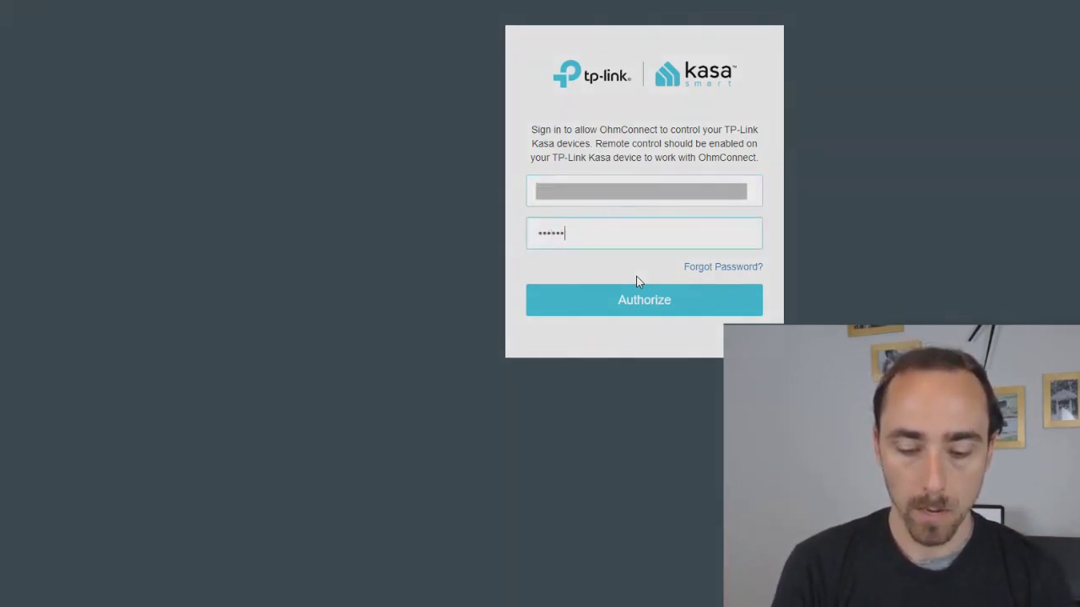
pyautogui.press('Return')
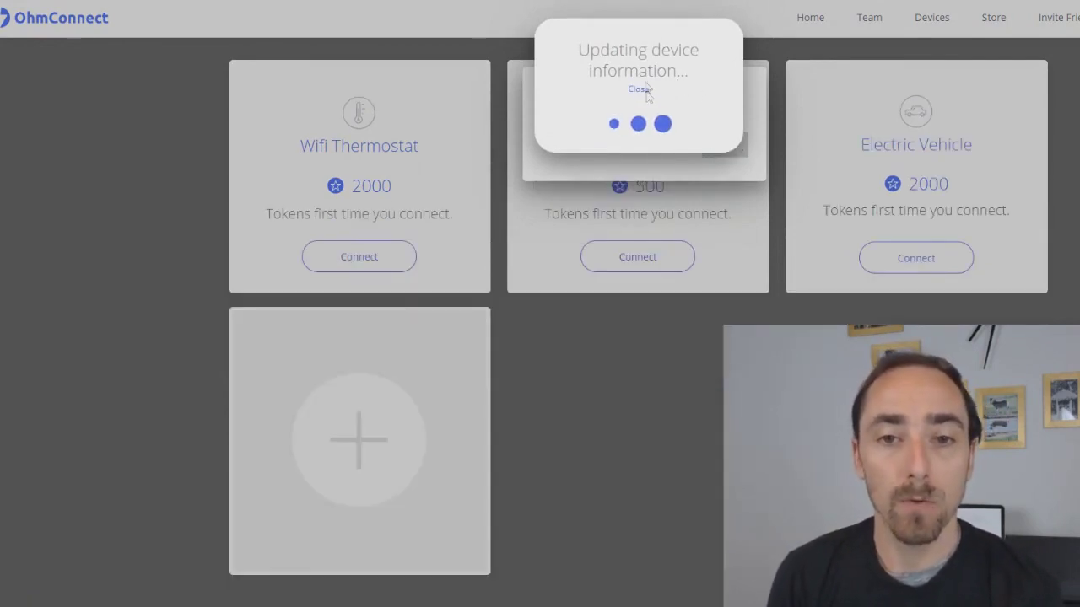
# Step: Dismiss the device-update notice and the TP-Link connected message
pyautogui.click(641, 90)
pyautogui.click(719, 148)
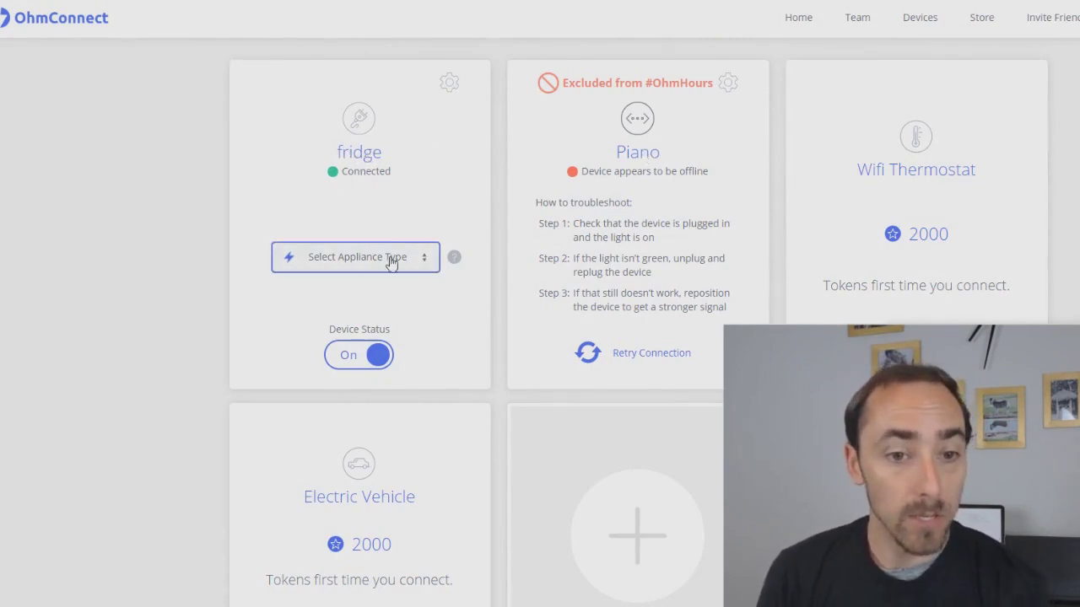
# Step: Set the fridge plug's appliance type to New Fridge
pyautogui.click(426, 262)
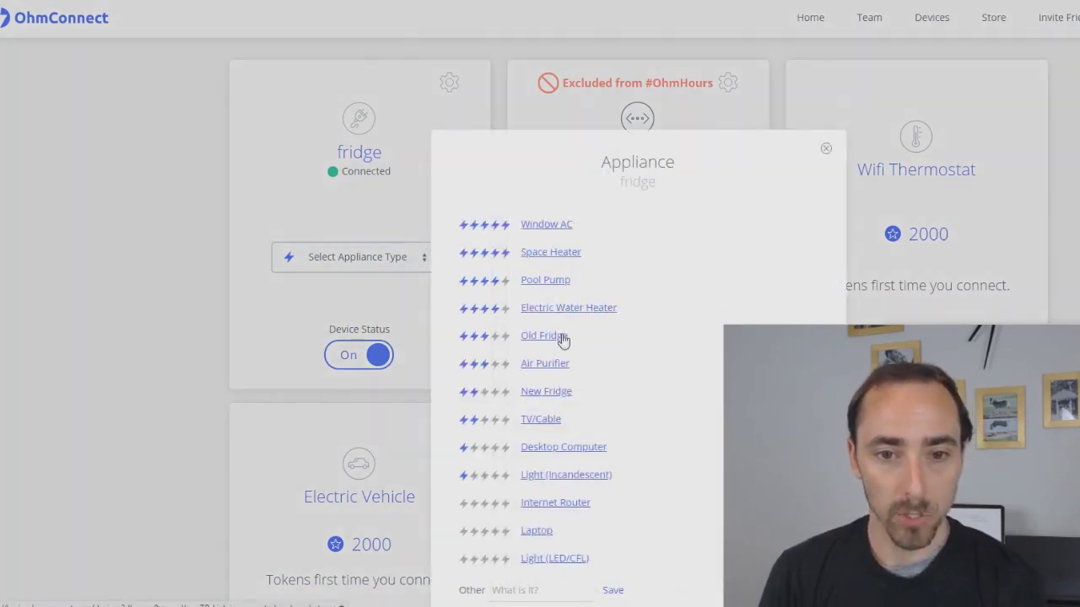
pyautogui.click(549, 392)
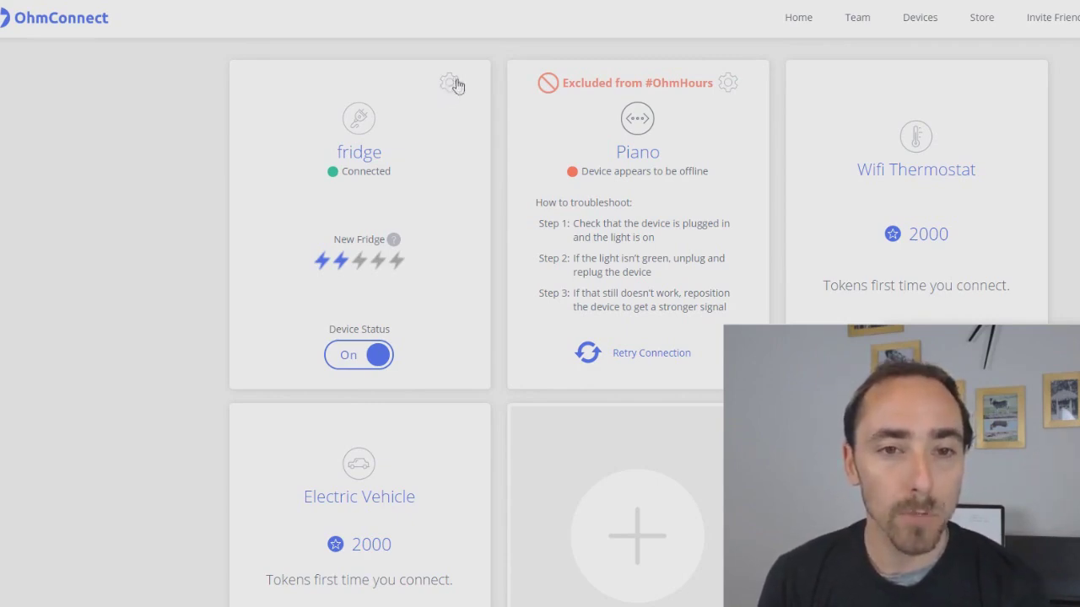
pyautogui.click(449, 84)
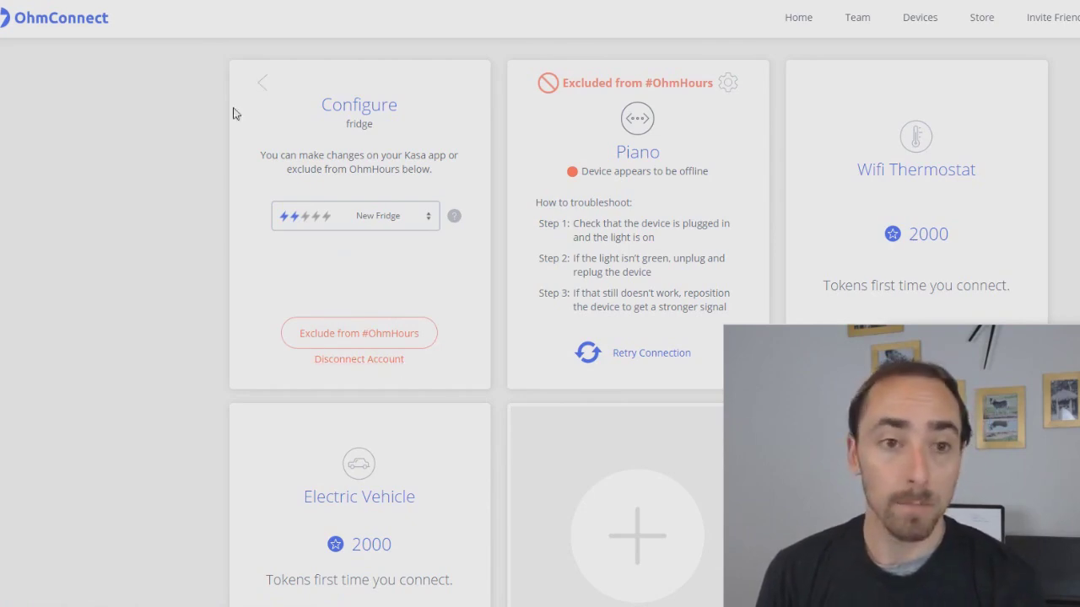
pyautogui.click(265, 86)
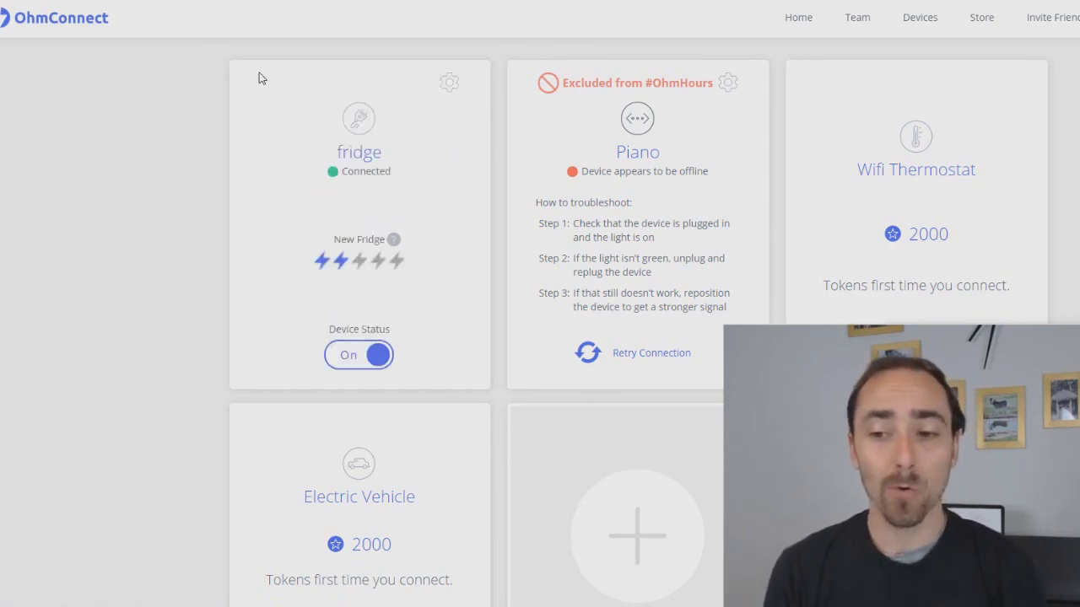